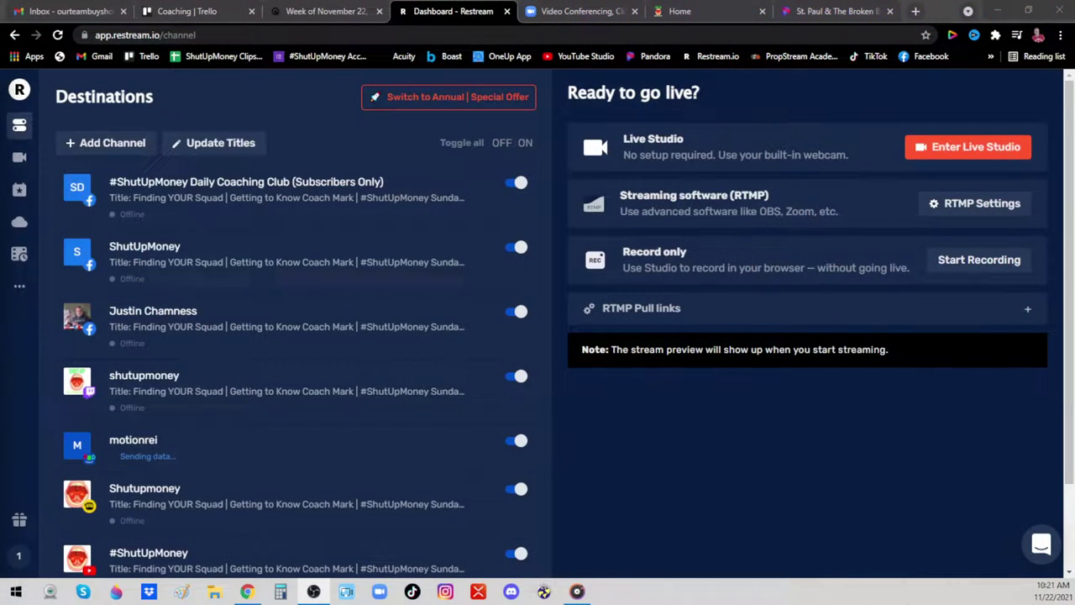
Replace the shared stream title with 'Monday's VIP Daily Training Q&A Session'
{"action": "left_click", "coordinate": [14, 35]}
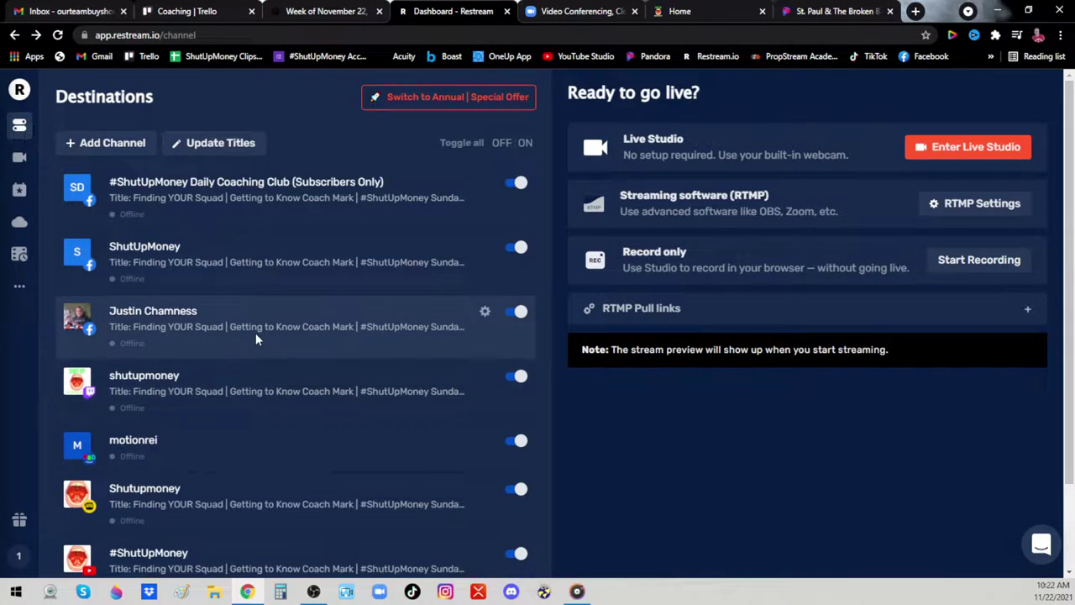
{"action": "left_click", "coordinate": [213, 144]}
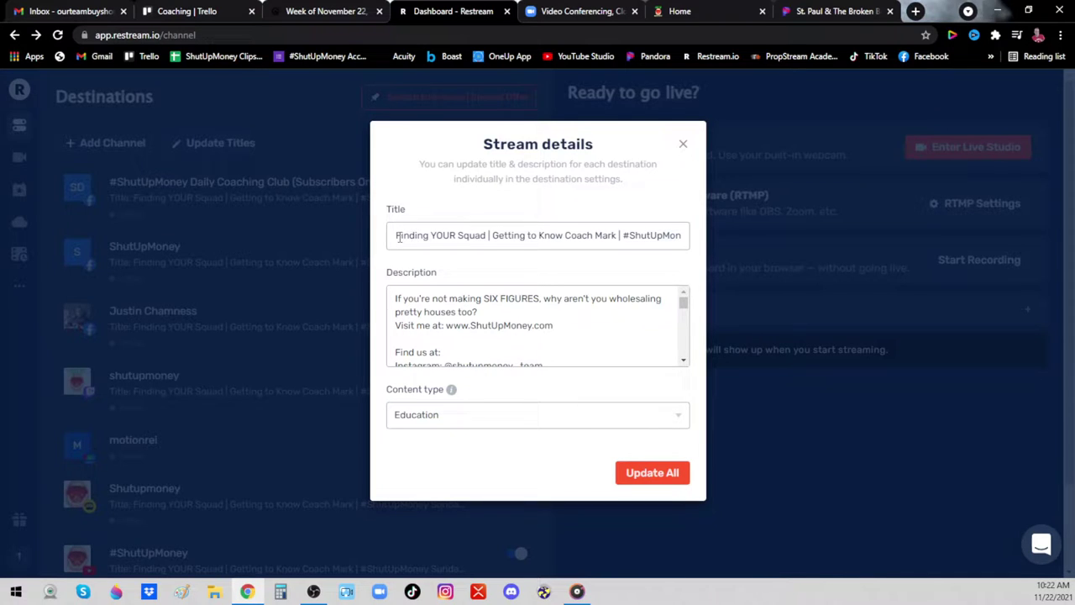
{"action": "left_click", "coordinate": [399, 237]}
{"action": "key", "text": "ctrl+a"}
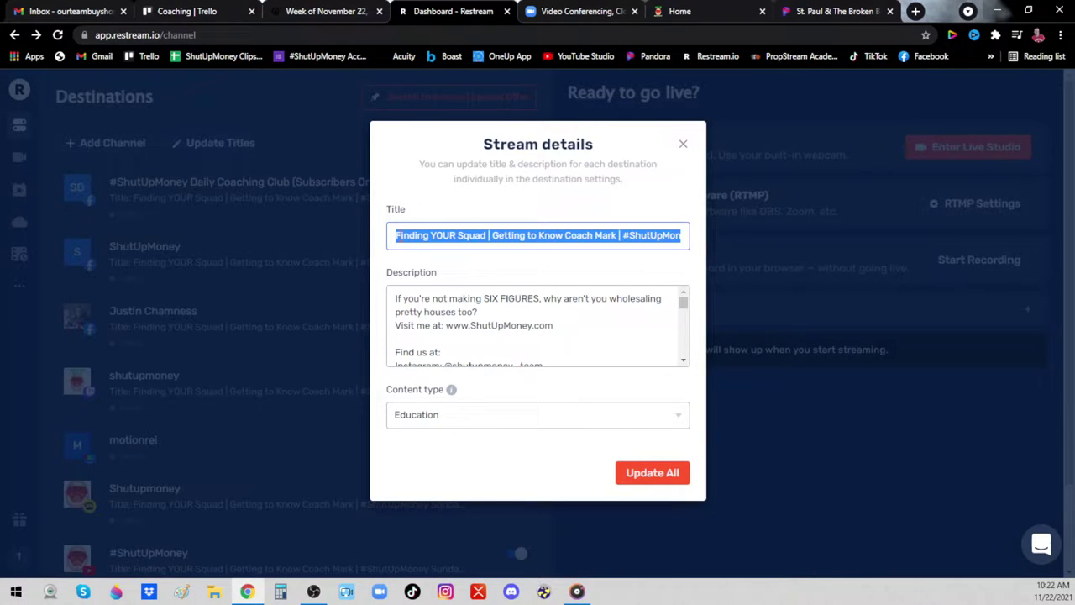
{"action": "type", "text": "Monday"}
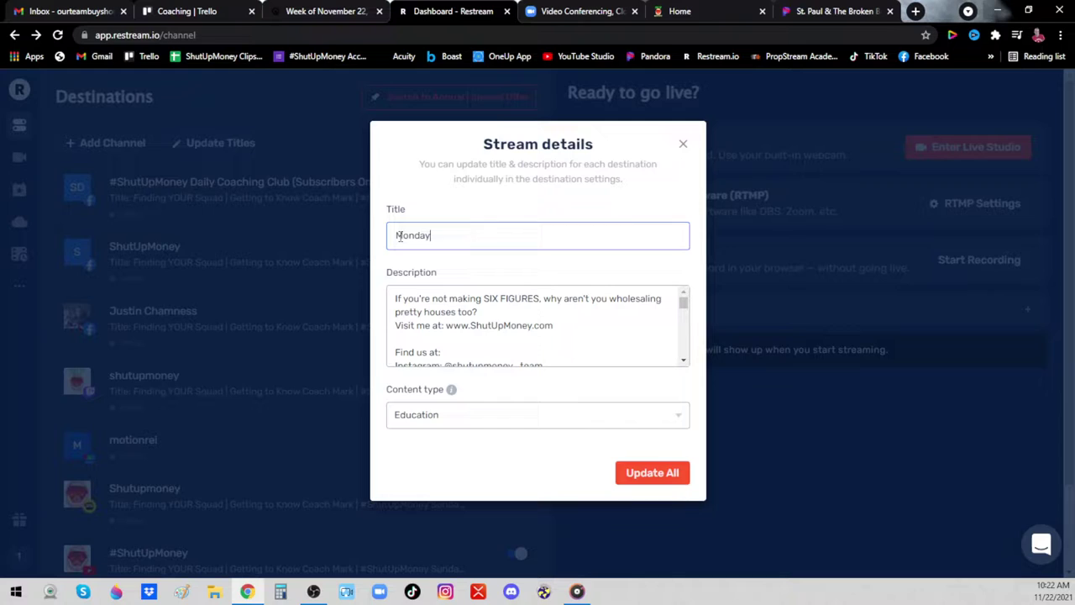
{"action": "type", "text": "!s VIP Daily Training Q&A Session"}
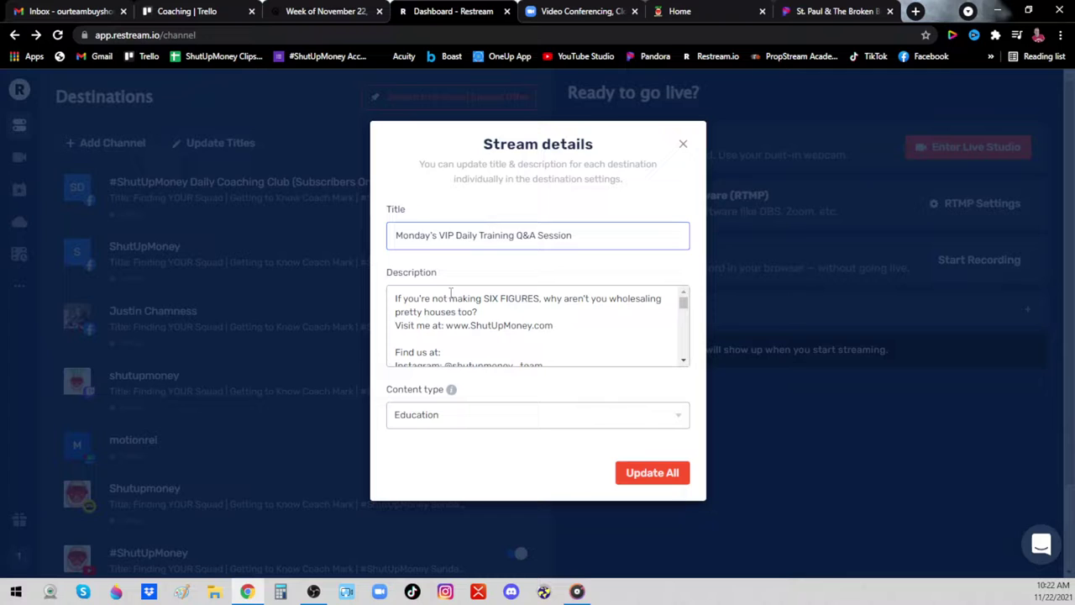
Undo a trial topic line so the description is unchanged, then apply the title to all destinations
{"action": "left_click_drag", "start_coordinate": [395, 298], "coordinate": [543, 348]}
{"action": "left_click", "coordinate": [544, 348]}
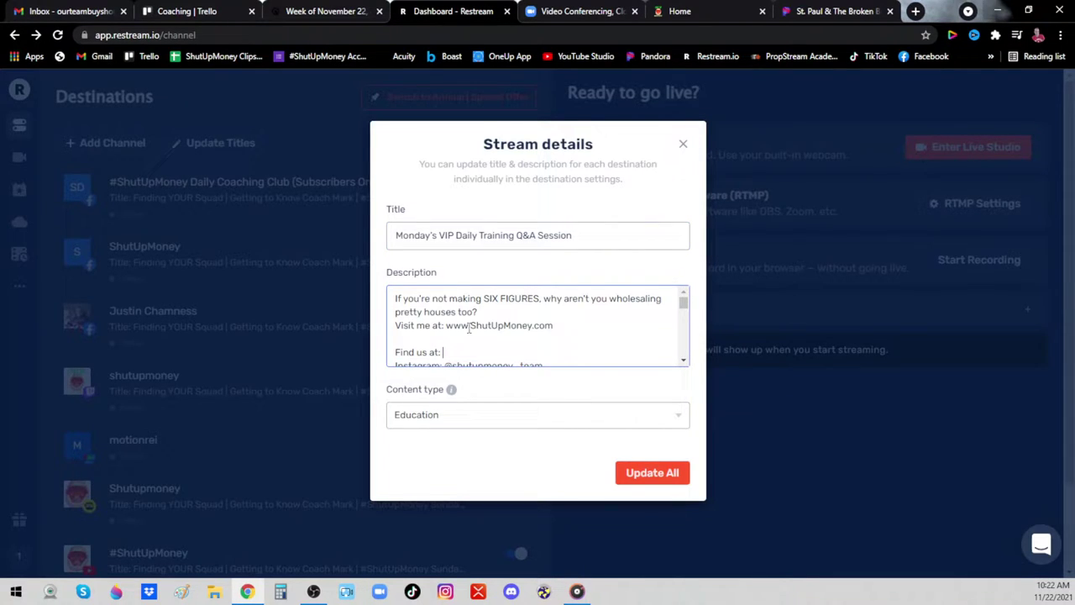
{"action": "left_click", "coordinate": [396, 299]}
{"action": "key", "text": "Return"}
{"action": "key", "text": "Return"}
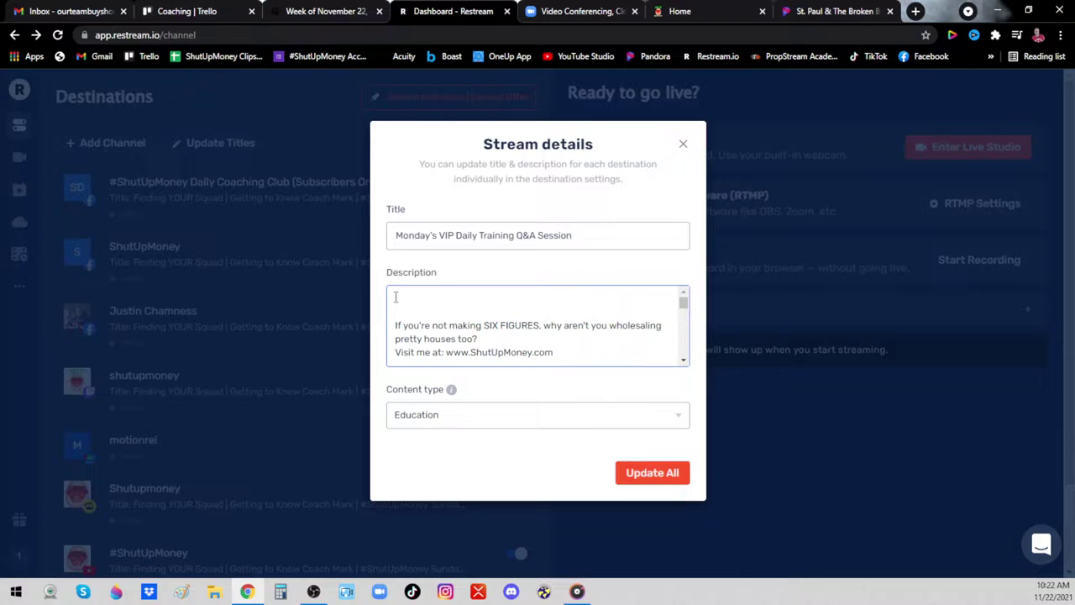
{"action": "type", "text": "ADD "}
{"action": "type", "text": "what you're top"}
{"action": "type", "text": "i  If you're n"}
{"action": "key", "text": "BackSpace"}
{"action": "key", "text": "BackSpace"}
{"action": "type", "text": "topic is today"}
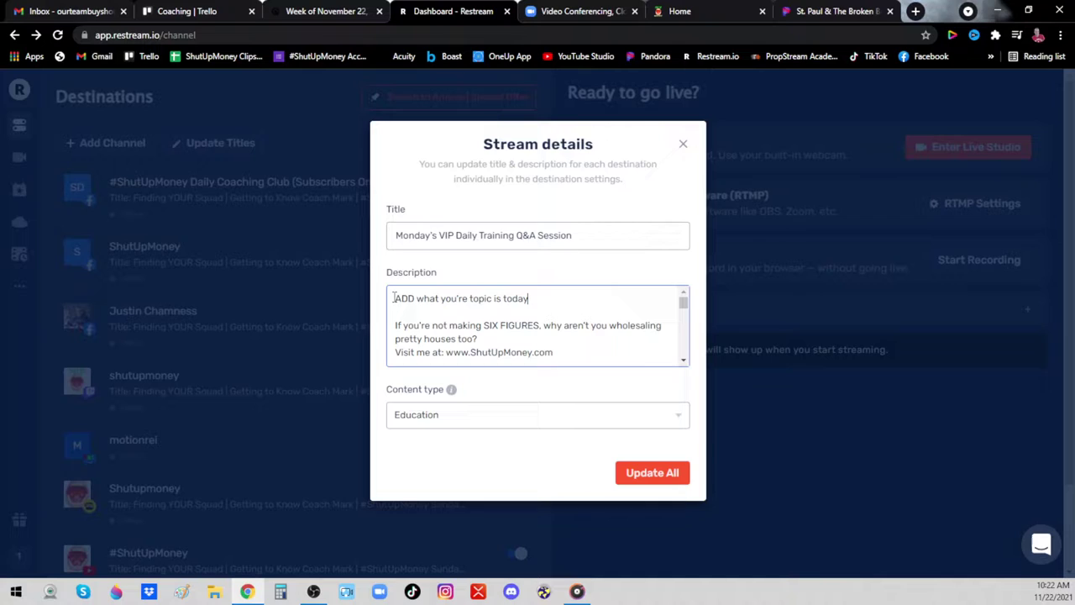
{"action": "type", "text": "!!..."}
{"action": "key", "text": "BackSpace"}
{"action": "key", "text": "BackSpace"}
{"action": "key", "text": "BackSpace"}
{"action": "key", "text": "BackSpace"}
{"action": "key", "text": "BackSpace"}
{"action": "key", "text": "BackSpace"}
{"action": "key", "text": "BackSpace"}
{"action": "key", "text": "BackSpace"}
{"action": "key", "text": "BackSpace"}
{"action": "key", "text": "BackSpace"}
{"action": "key", "text": "BackSpace"}
{"action": "key", "text": "BackSpace"}
{"action": "key", "text": "BackSpace"}
{"action": "key", "text": "BackSpace"}
{"action": "key", "text": "BackSpace"}
{"action": "key", "text": "BackSpace"}
{"action": "key", "text": "BackSpace"}
{"action": "key", "text": "BackSpace"}
{"action": "key", "text": "BackSpace"}
{"action": "key", "text": "BackSpace"}
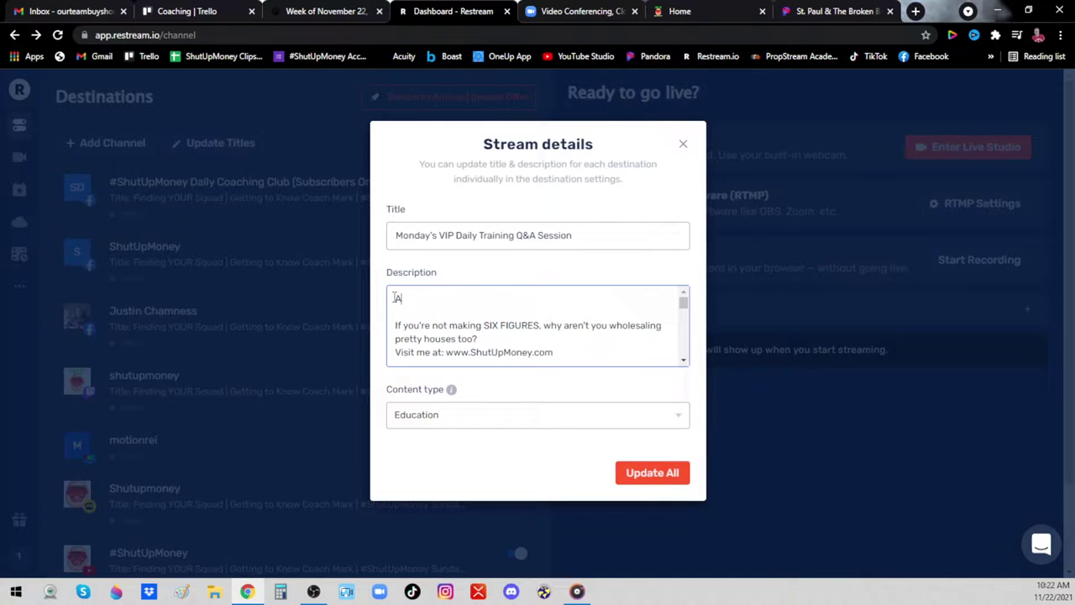
{"action": "key", "text": "BackSpace"}
{"action": "key", "text": "Delete"}
{"action": "key", "text": "Delete"}
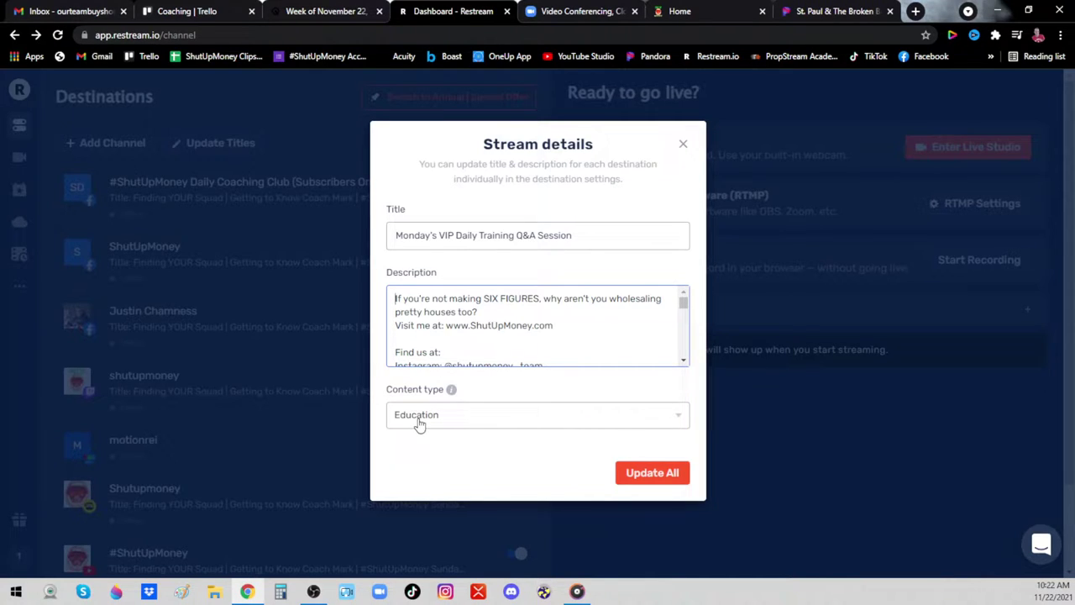
{"action": "left_click", "coordinate": [647, 474]}
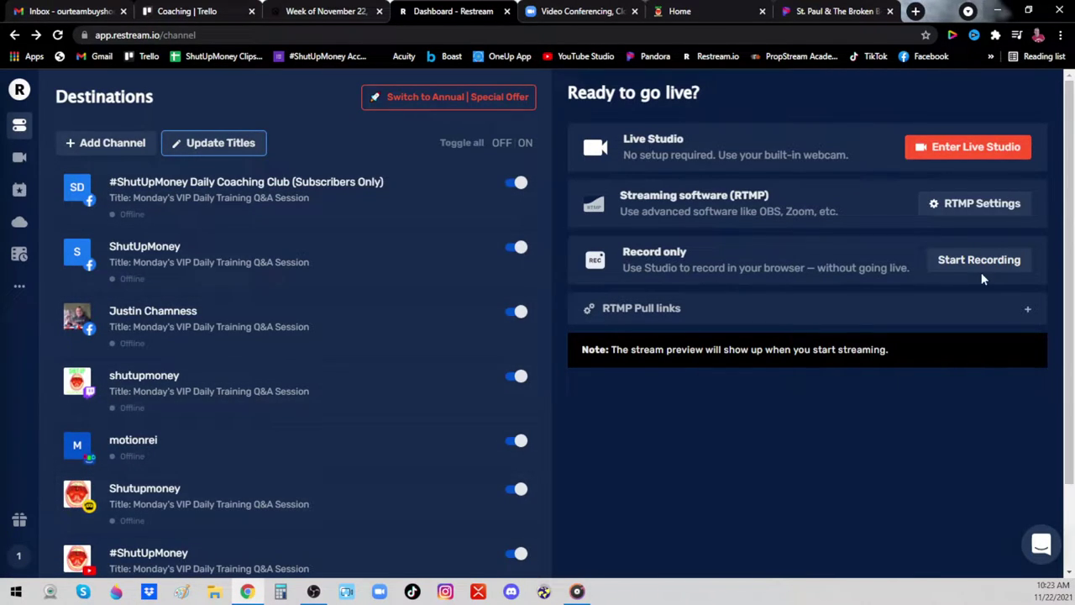
{"action": "left_click_drag", "start_coordinate": [1069, 136], "coordinate": [1070, 220]}
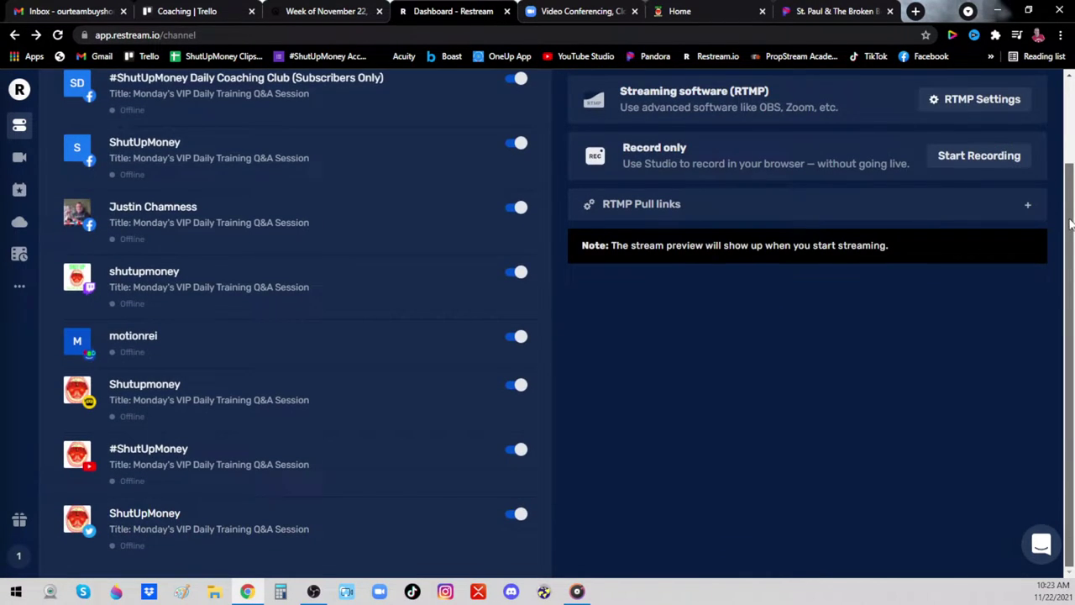
{"action": "scroll", "coordinate": [1071, 220], "scroll_direction": "up", "scroll_amount": 2}
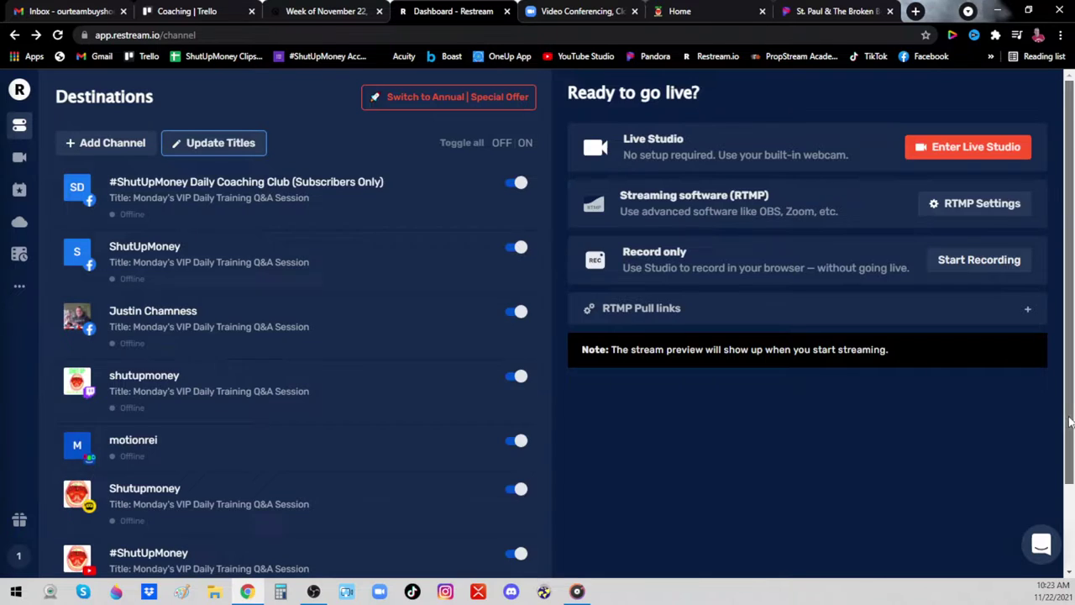
{"action": "left_click_drag", "start_coordinate": [1070, 422], "coordinate": [1071, 290]}
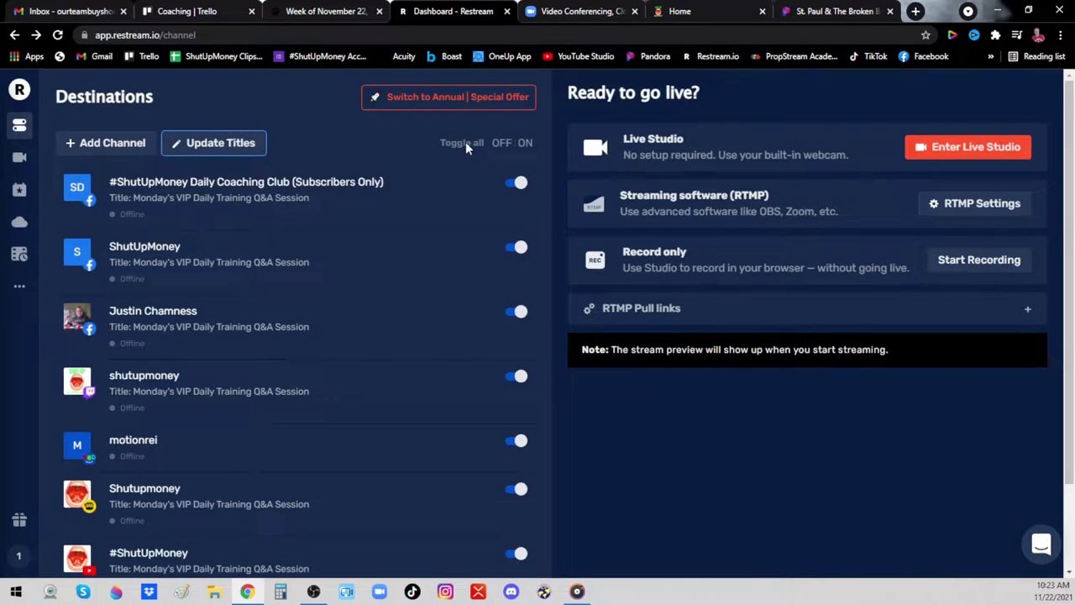
Switch all destinations off and enable only the #ShutUpMoney Daily Coaching Club (Subscribers Only) group
{"action": "left_click", "coordinate": [505, 143]}
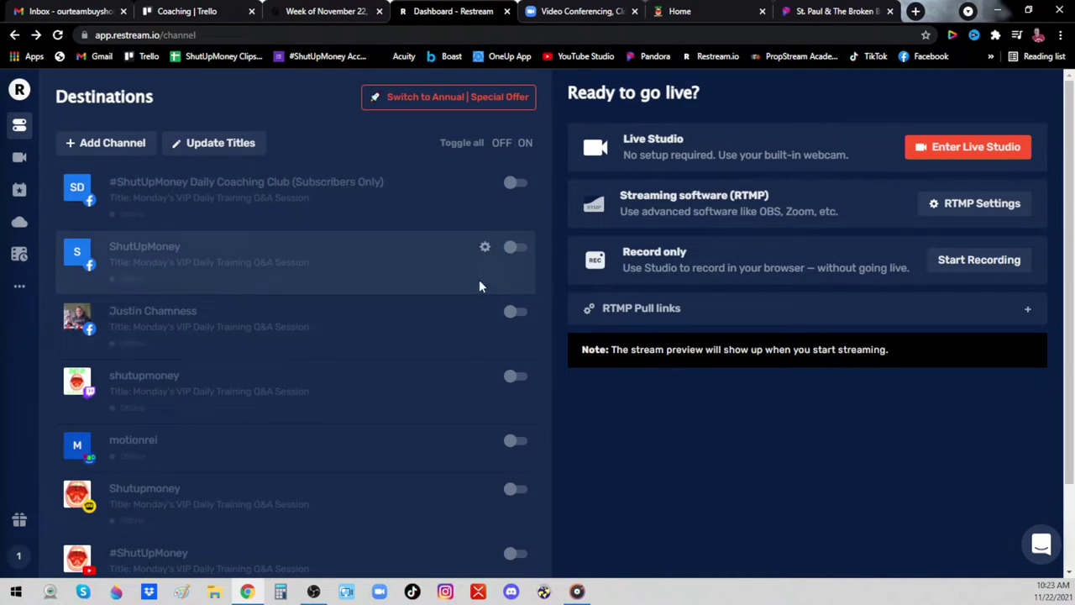
{"action": "left_click", "coordinate": [525, 144]}
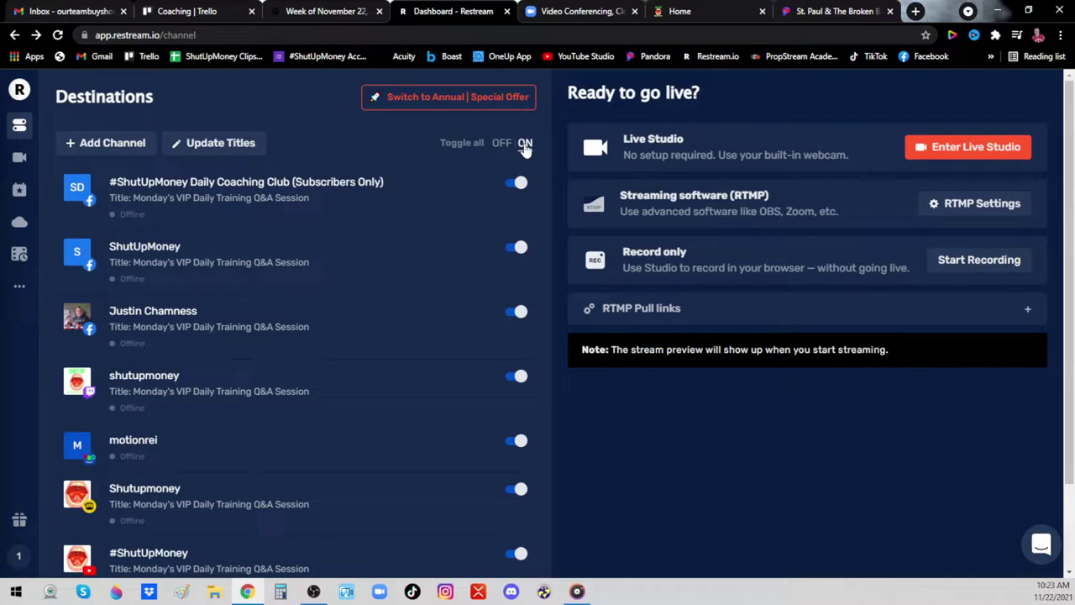
{"action": "mouse_move", "coordinate": [476, 183]}
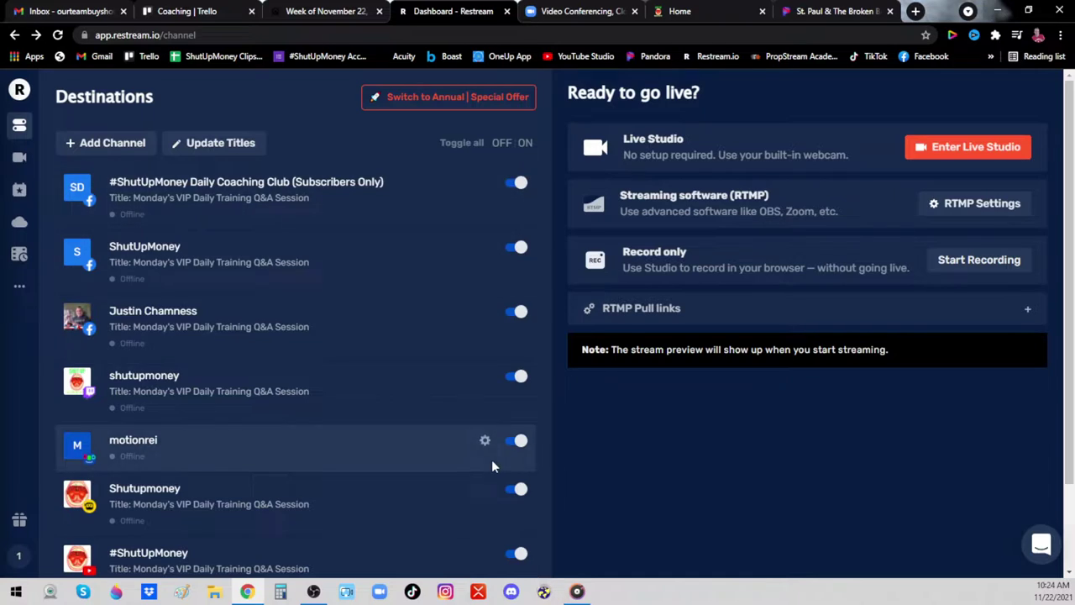
{"action": "mouse_move", "coordinate": [533, 191]}
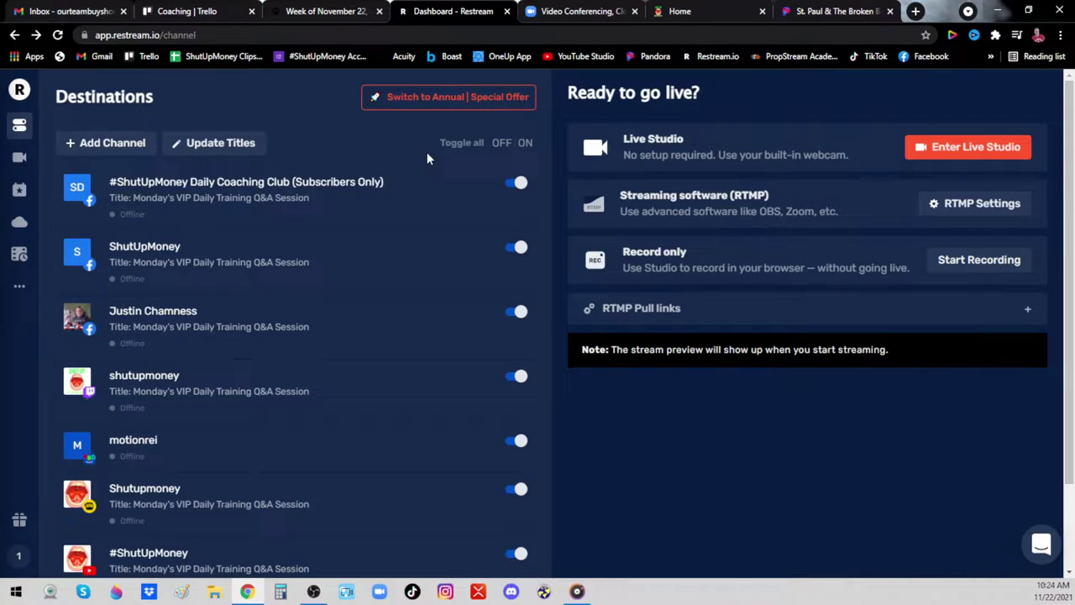
{"action": "mouse_move", "coordinate": [420, 178]}
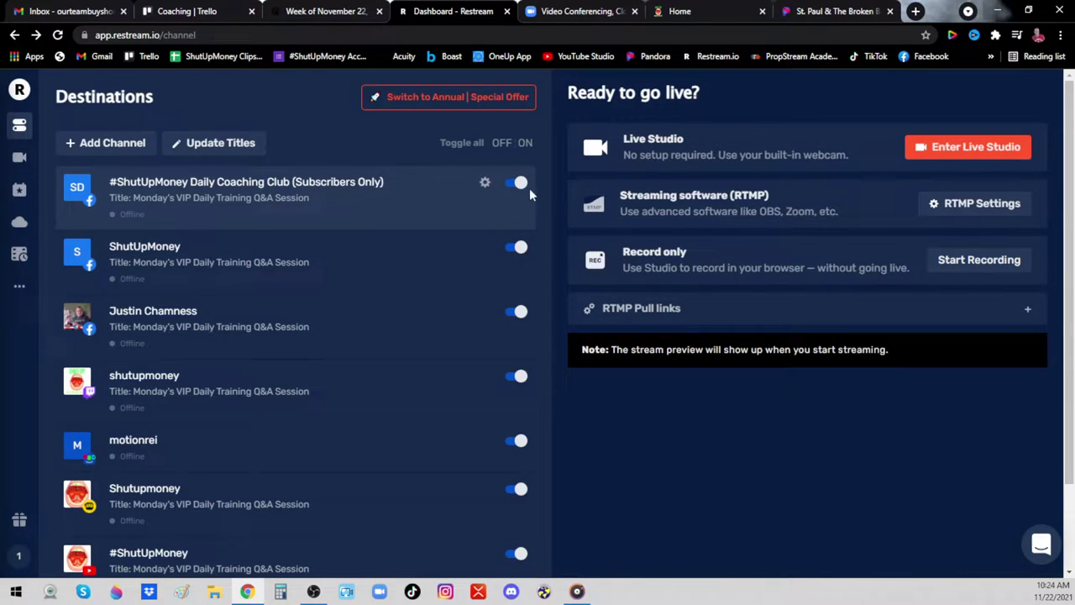
{"action": "left_click", "coordinate": [502, 144]}
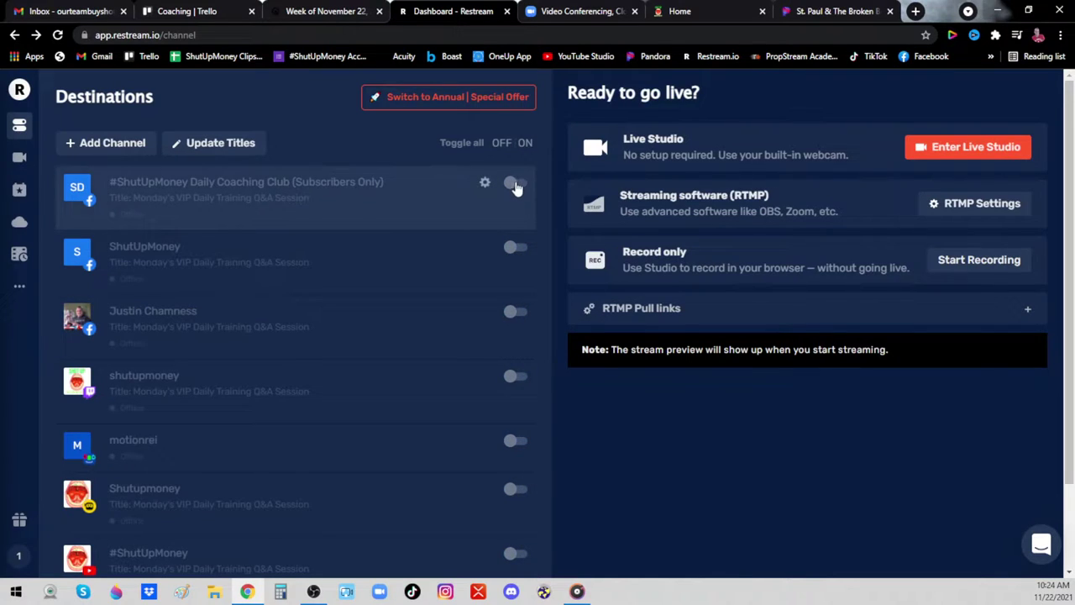
{"action": "left_click", "coordinate": [516, 190]}
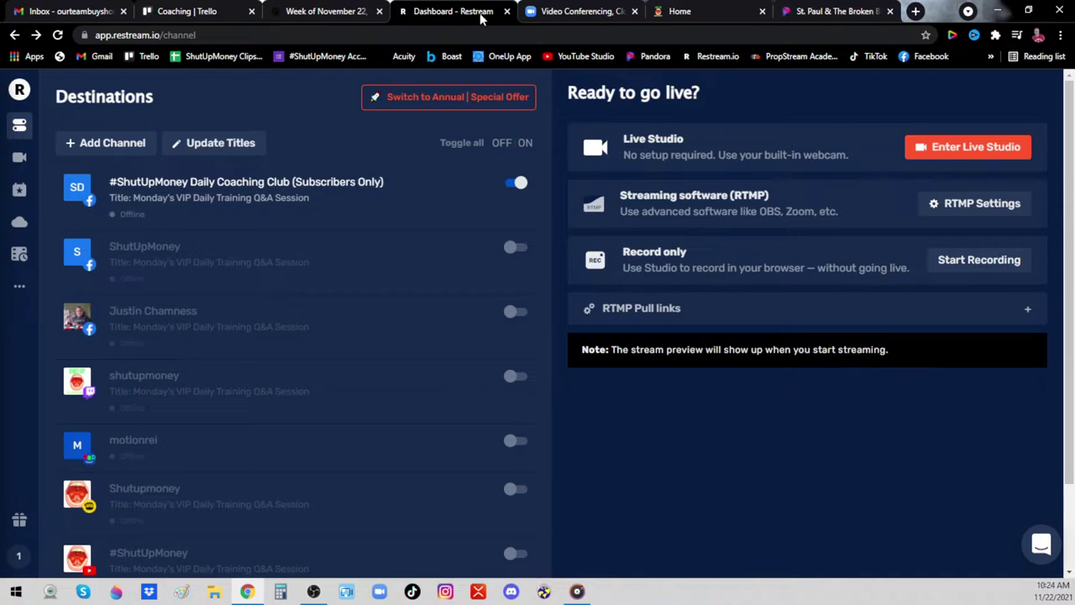
Sign in to zoom.us with the saved host credentials and launch the Zoom desktop app
{"action": "left_click", "coordinate": [710, 15]}
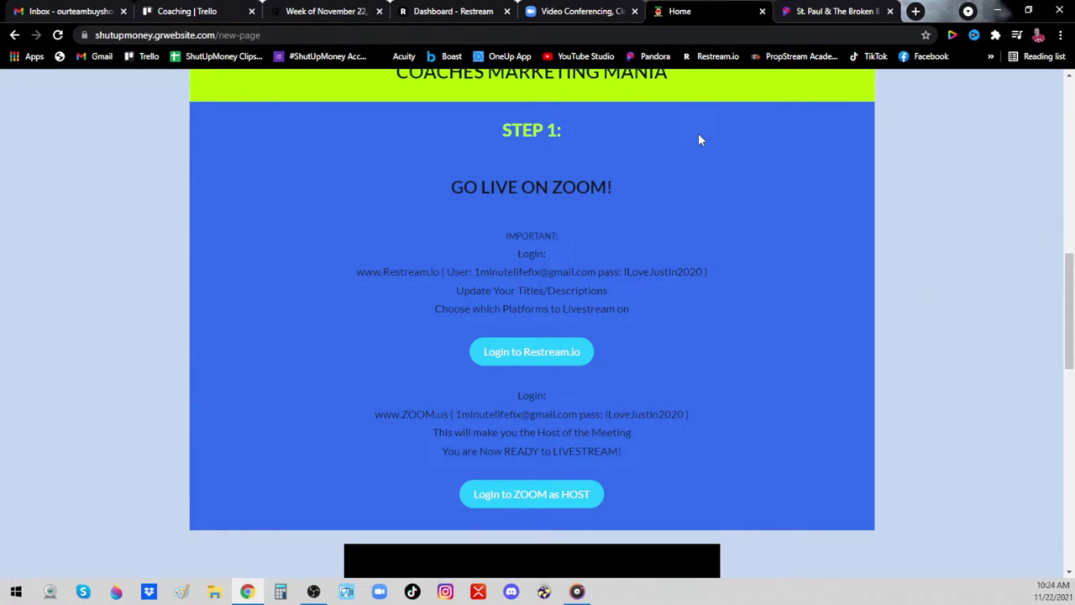
{"action": "left_click", "coordinate": [580, 11]}
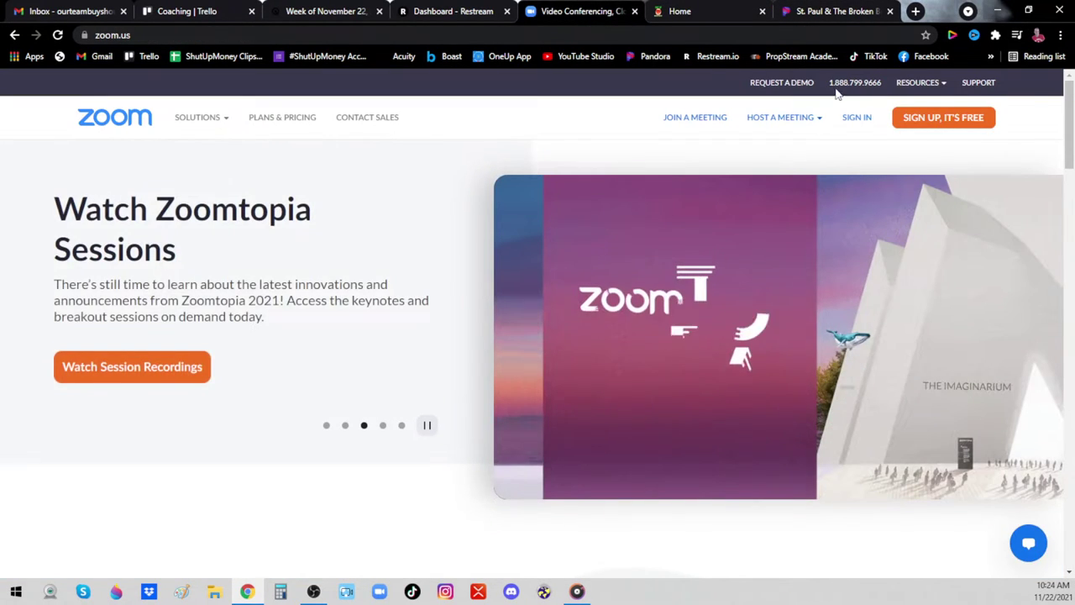
{"action": "left_click", "coordinate": [857, 119]}
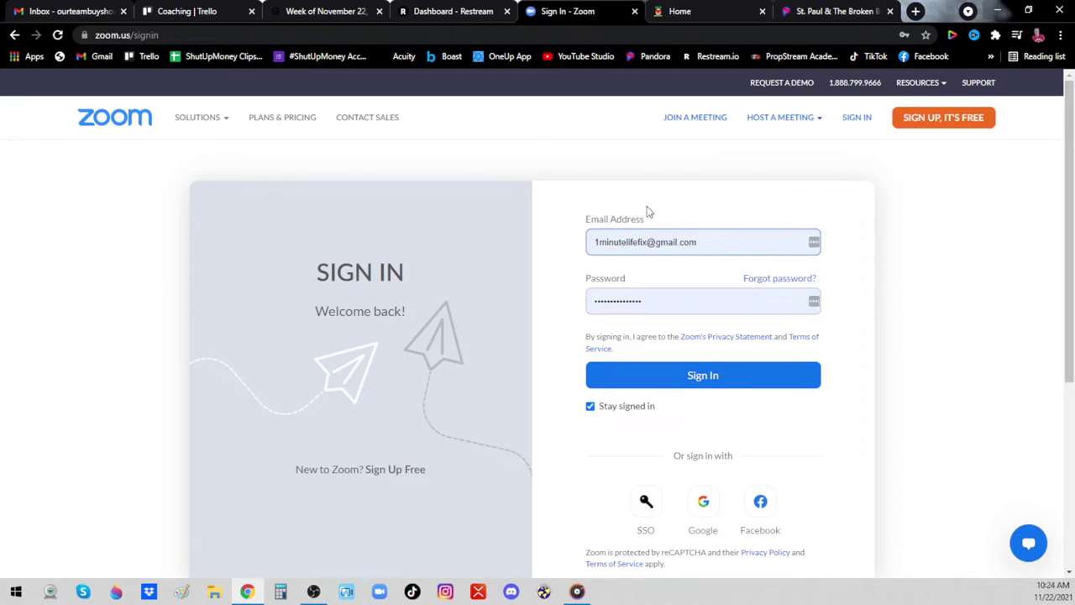
{"action": "left_click", "coordinate": [650, 381]}
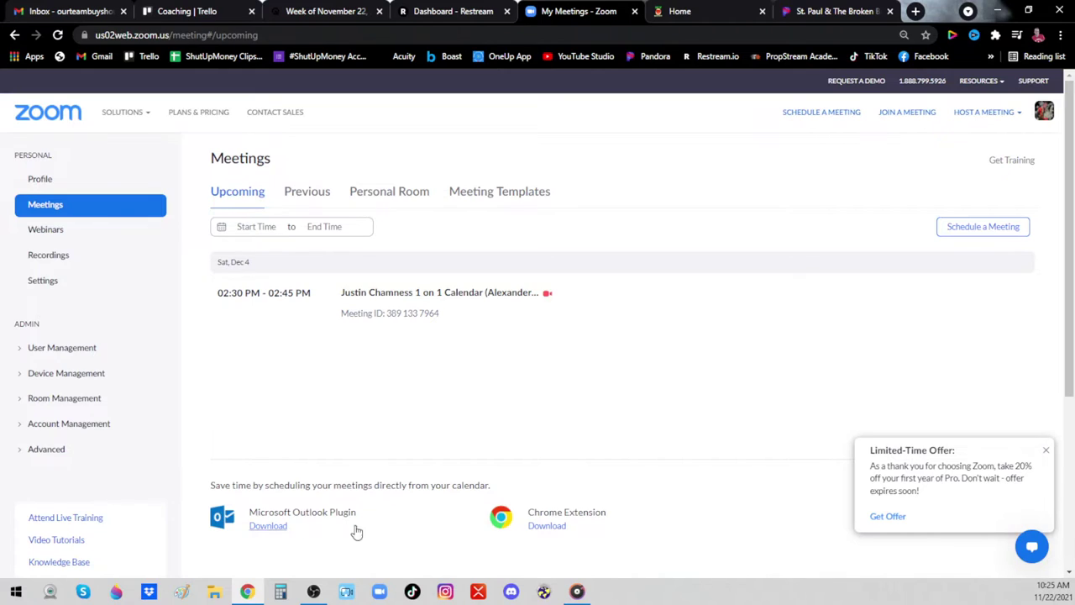
{"action": "left_click", "coordinate": [379, 591]}
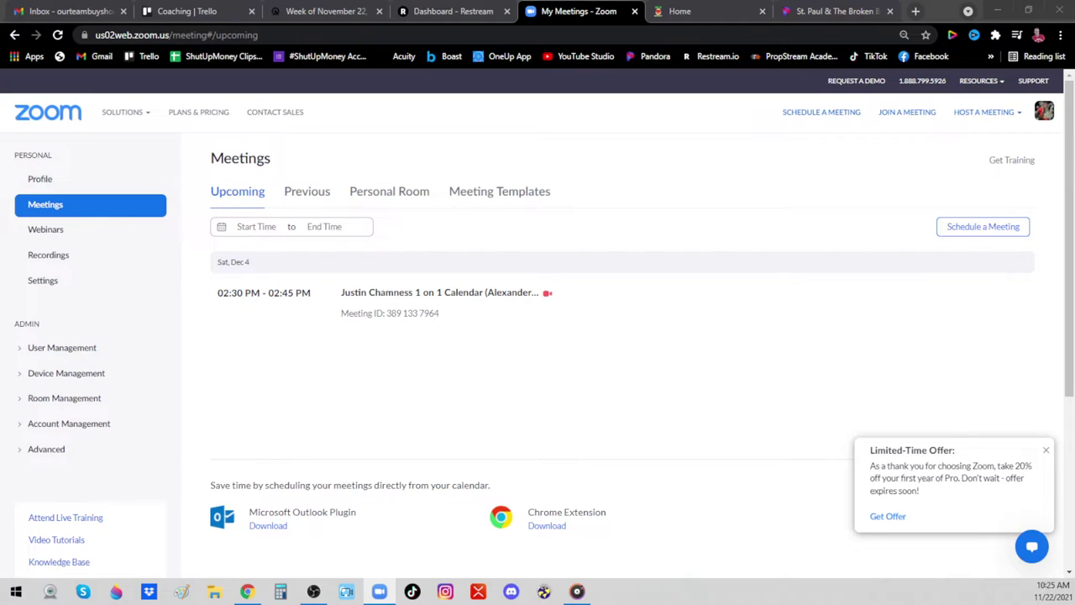
{"action": "key", "text": "alt+Tab"}
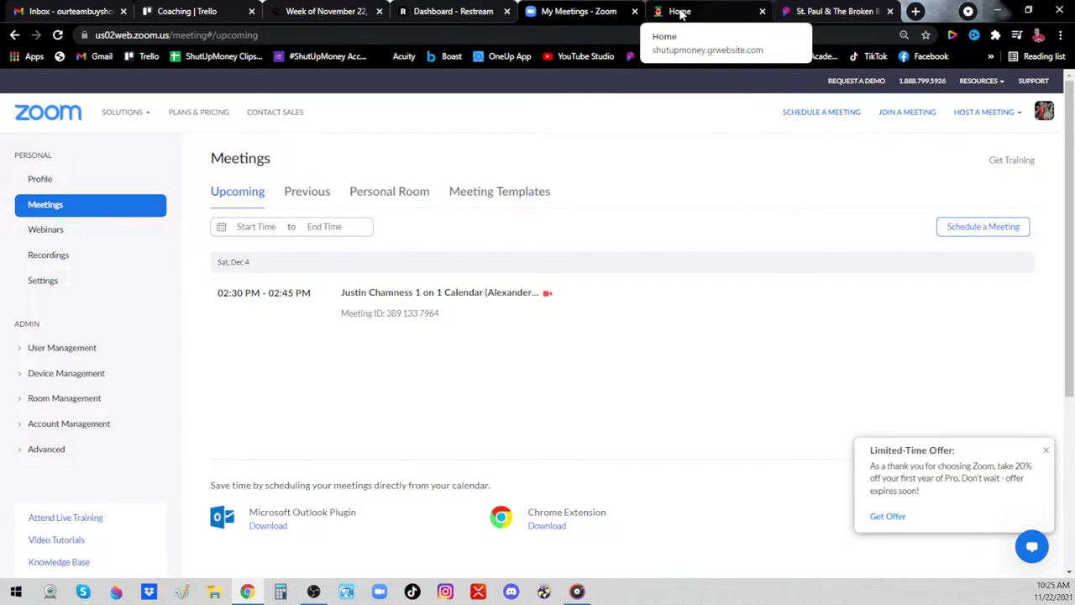
Highlight the Zoom login details on the coaches page and open the RAW VIDEO SPREADSHEET
{"action": "left_click", "coordinate": [681, 15]}
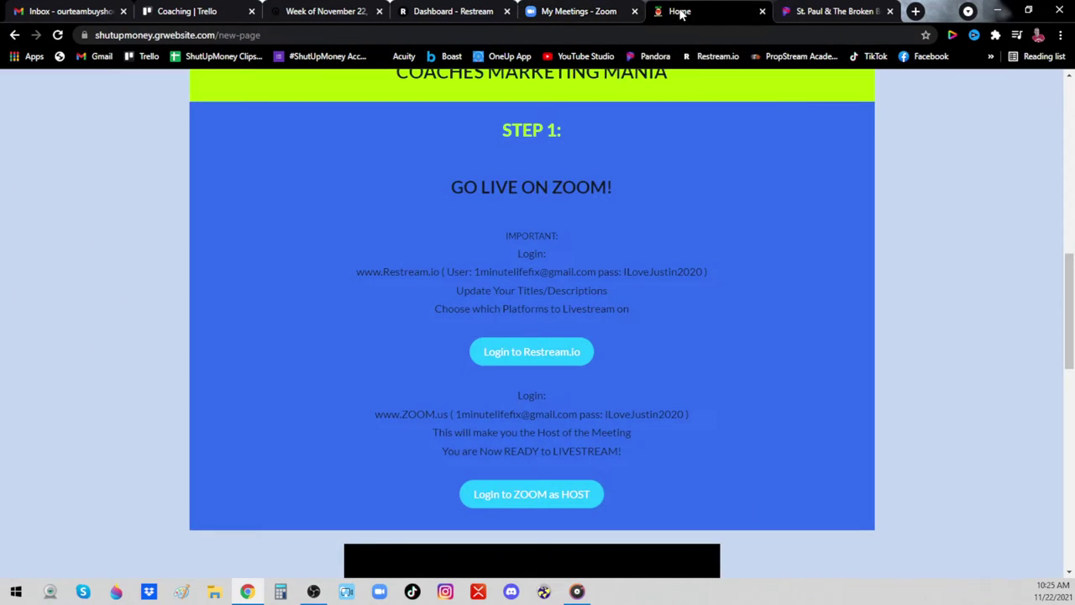
{"action": "triple_click", "coordinate": [460, 415]}
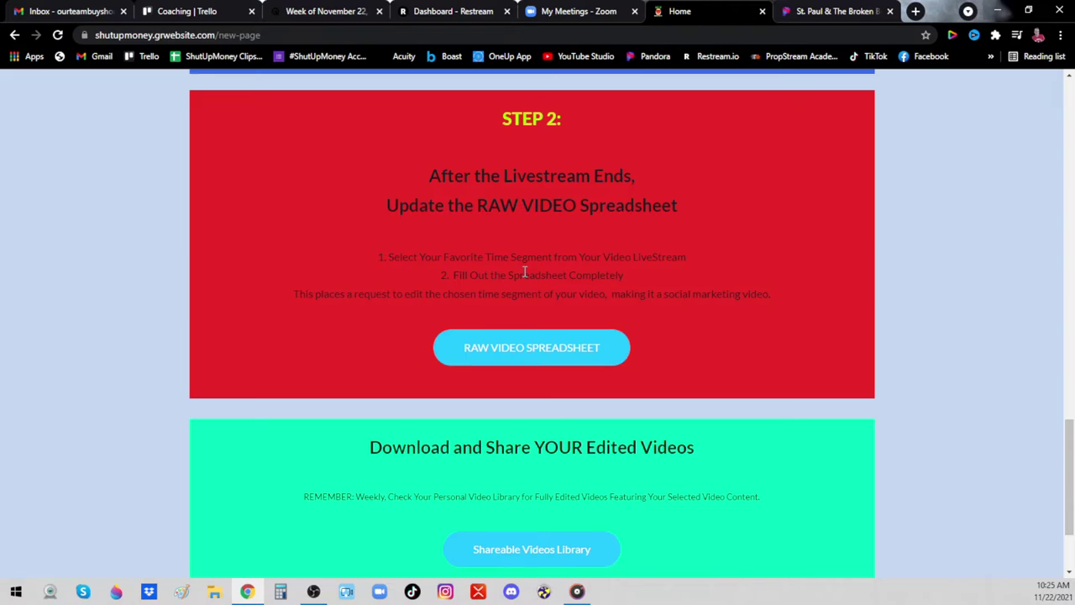
{"action": "left_click", "coordinate": [528, 356]}
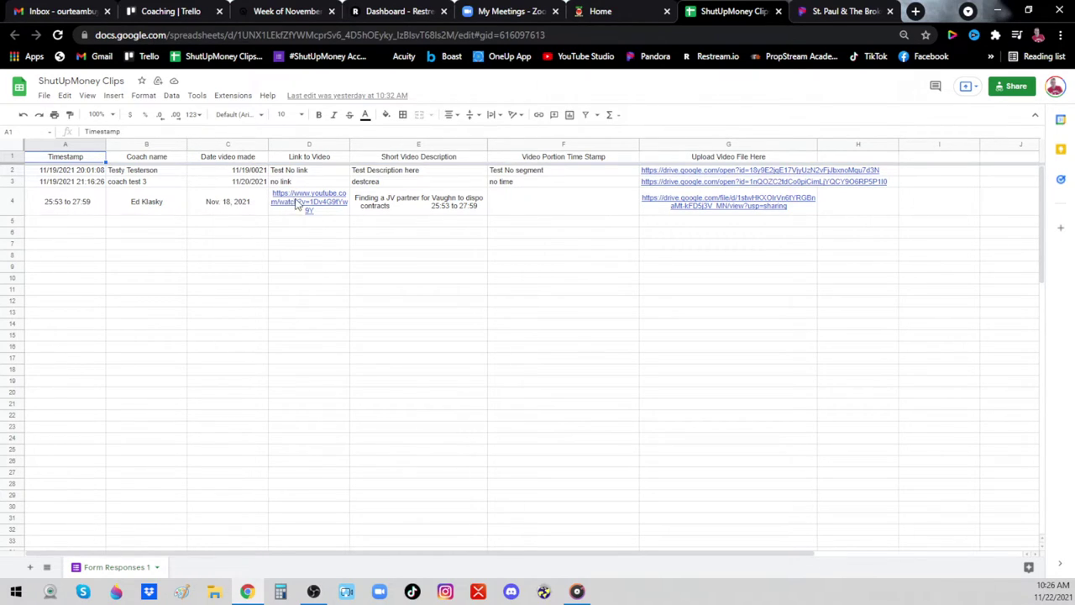
Bring up the row 4 link previews in D4 and G4 to reach the uploaded Drive clip
{"action": "mouse_move", "coordinate": [310, 204]}
{"action": "mouse_move", "coordinate": [665, 204]}
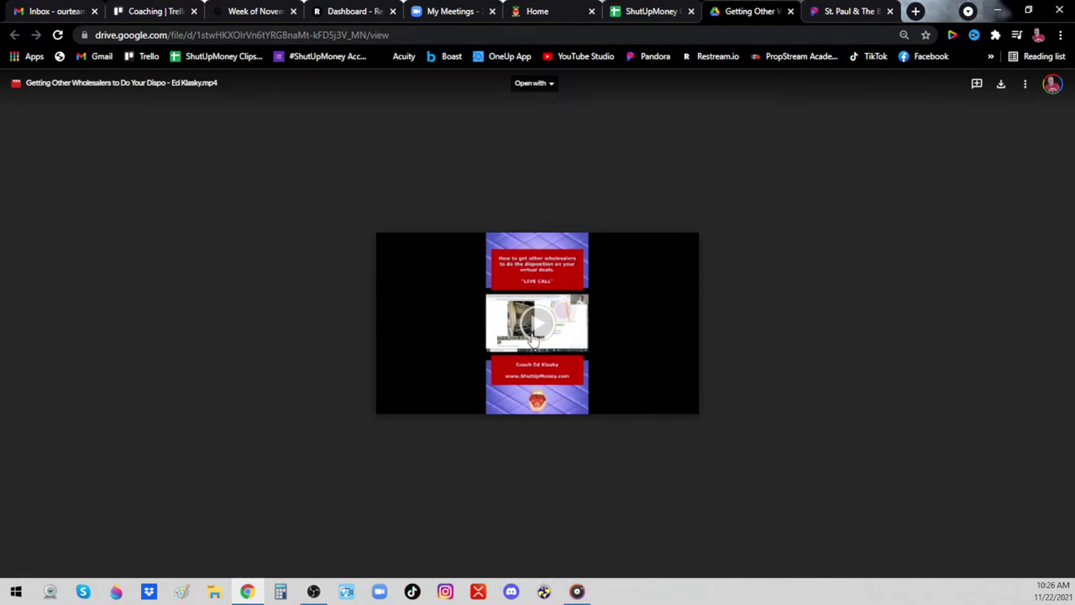
Play the 'Getting Other Wholesalers to Do Your Dispo' clip, then close its Drive tab
{"action": "left_click", "coordinate": [531, 339]}
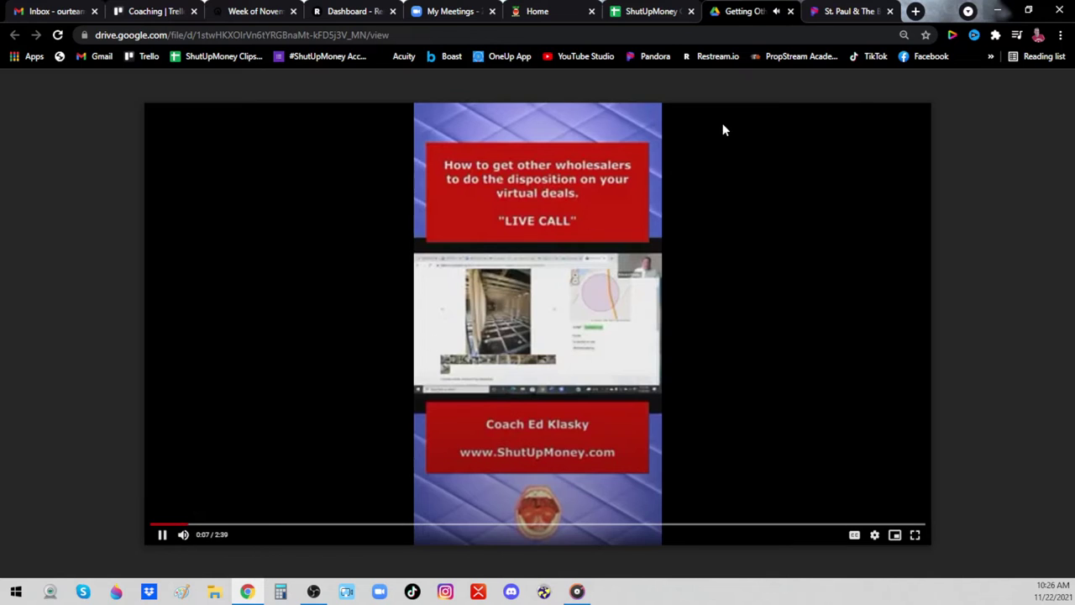
{"action": "left_click", "coordinate": [790, 12]}
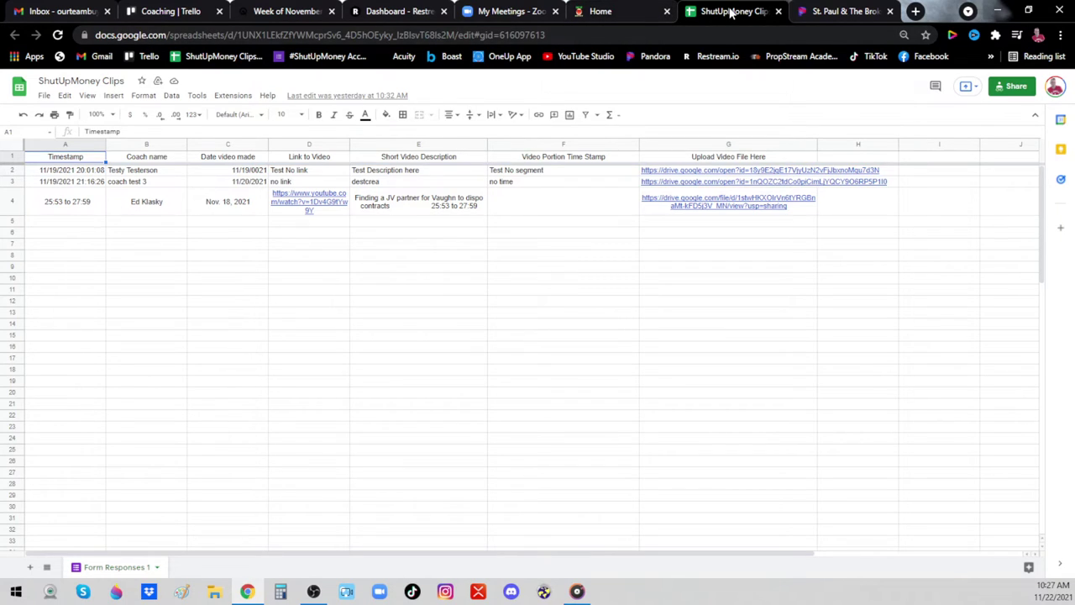
From the coaches Home page, open the Shareable Videos Library folder in Google Drive
{"action": "left_click", "coordinate": [621, 16]}
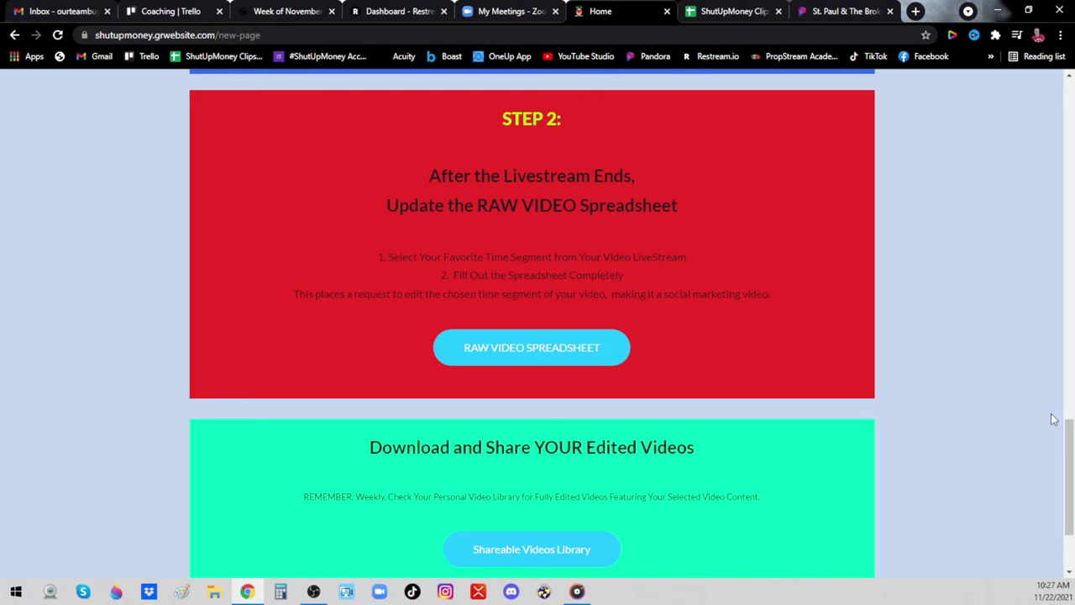
{"action": "left_click_drag", "start_coordinate": [1070, 431], "coordinate": [1065, 465]}
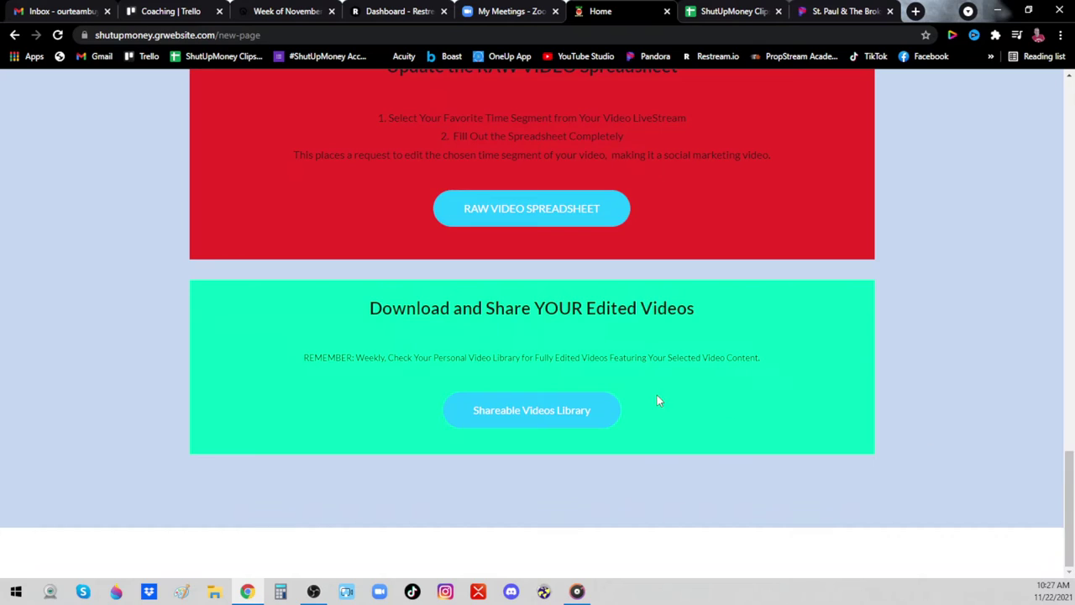
{"action": "left_click", "coordinate": [530, 411]}
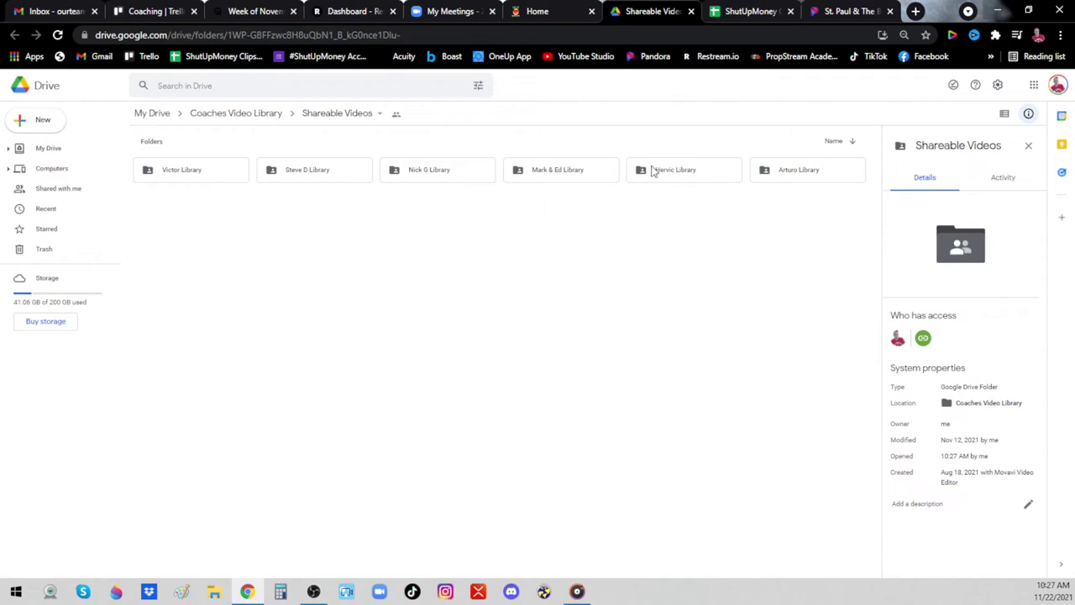
Open the Mark & Ed Library folder and close the Getting Other Wholesalers video preview
{"action": "double_click", "coordinate": [540, 174]}
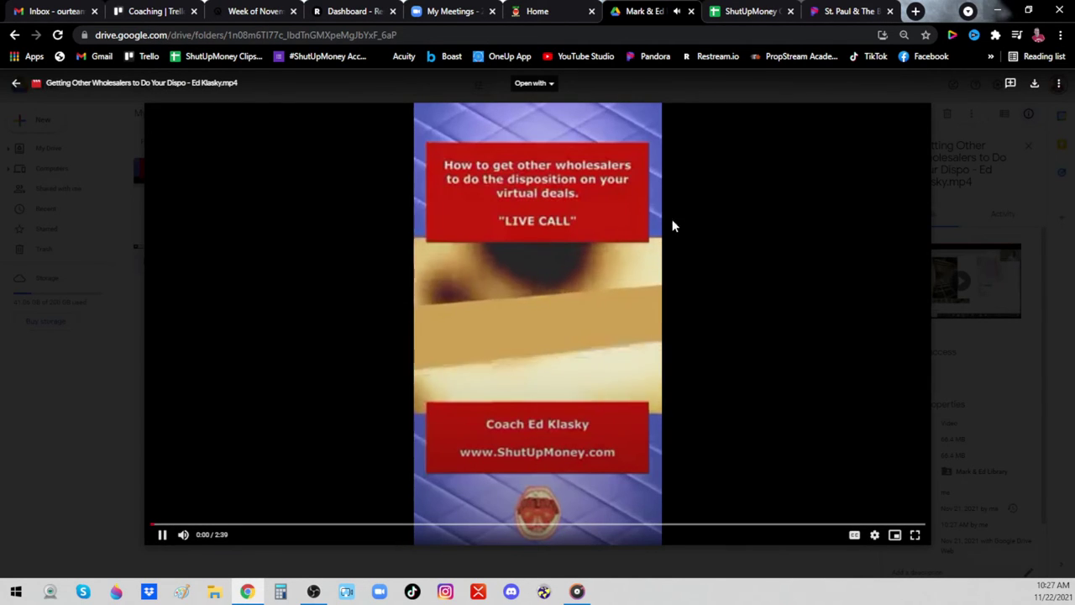
{"action": "left_click", "coordinate": [999, 164]}
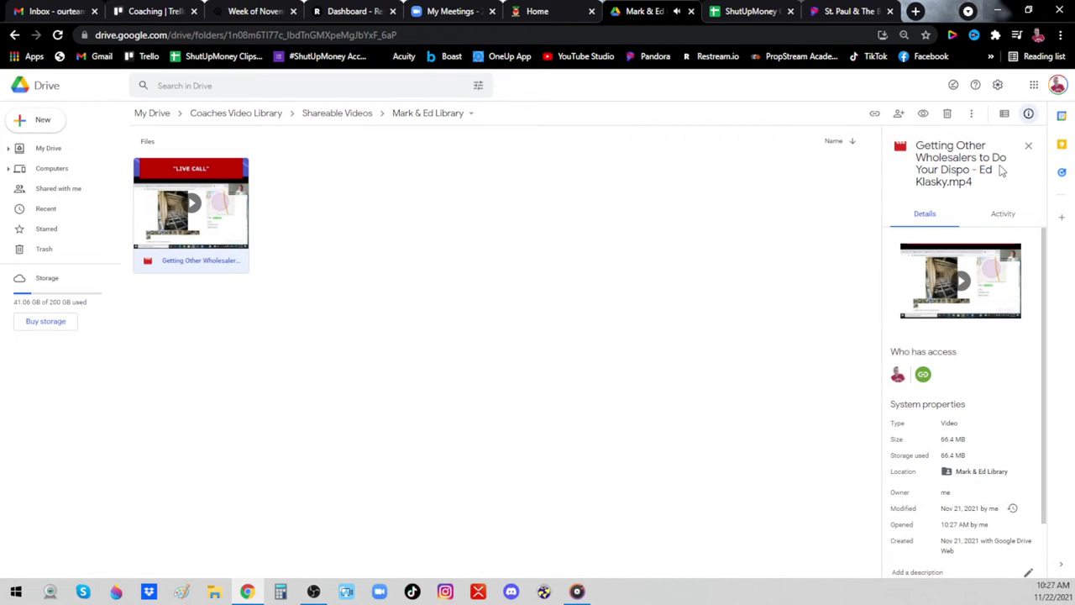